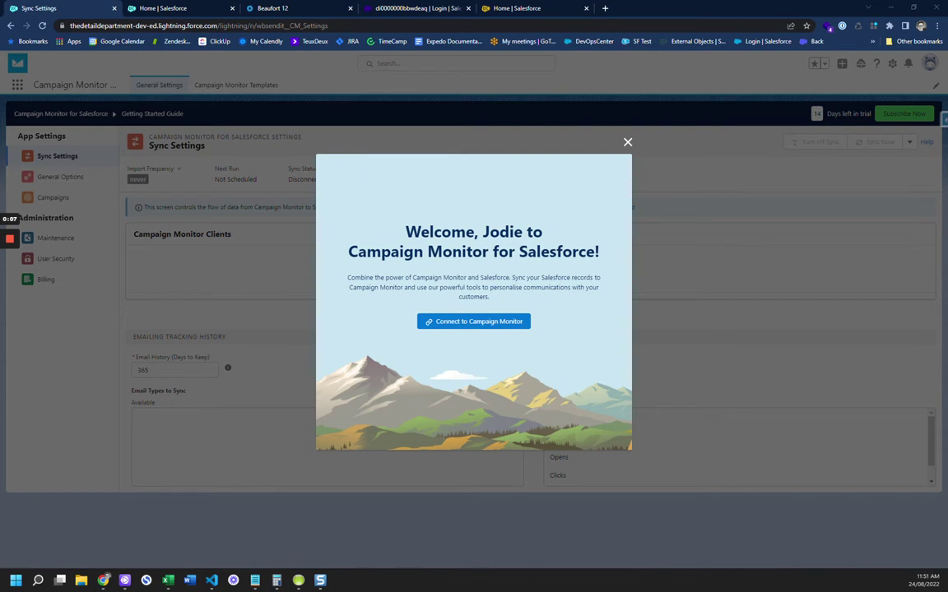
Step: Dismiss the welcome message and launch the Campaign Monitor Admin app from the App Launcher
{"action": "left_click", "coordinate": [628, 143]}
{"action": "left_click", "coordinate": [16, 84]}
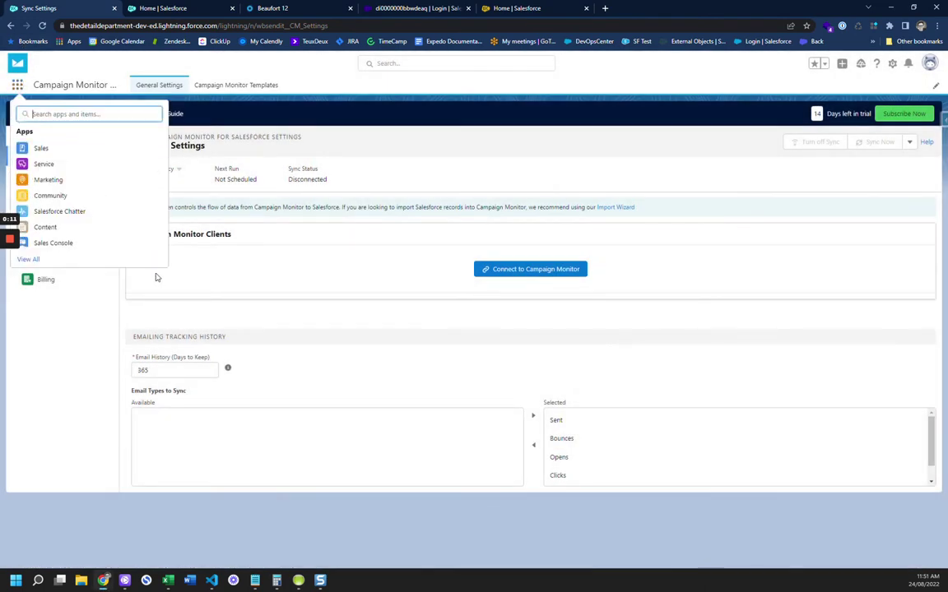
{"action": "left_click", "coordinate": [33, 260]}
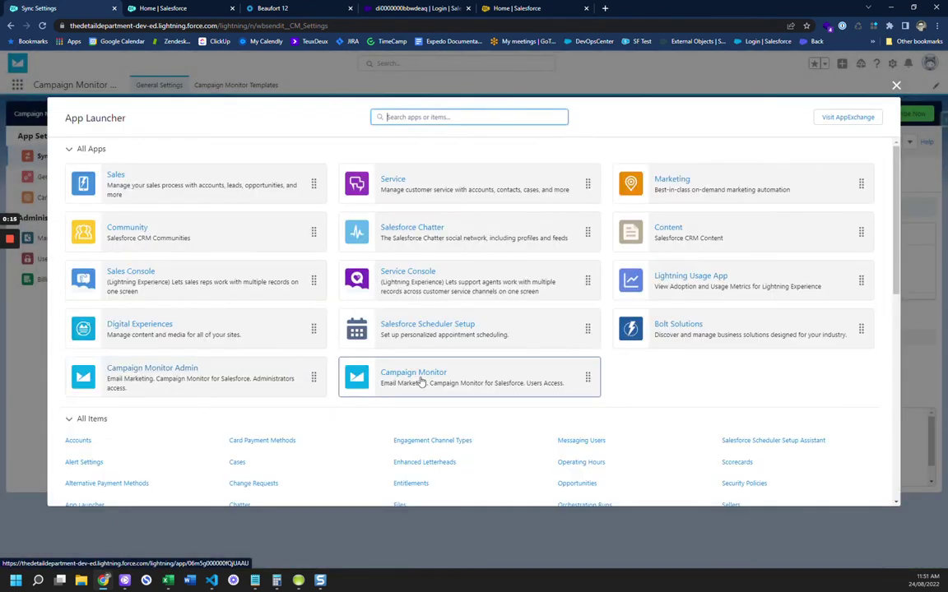
{"action": "left_click", "coordinate": [165, 374]}
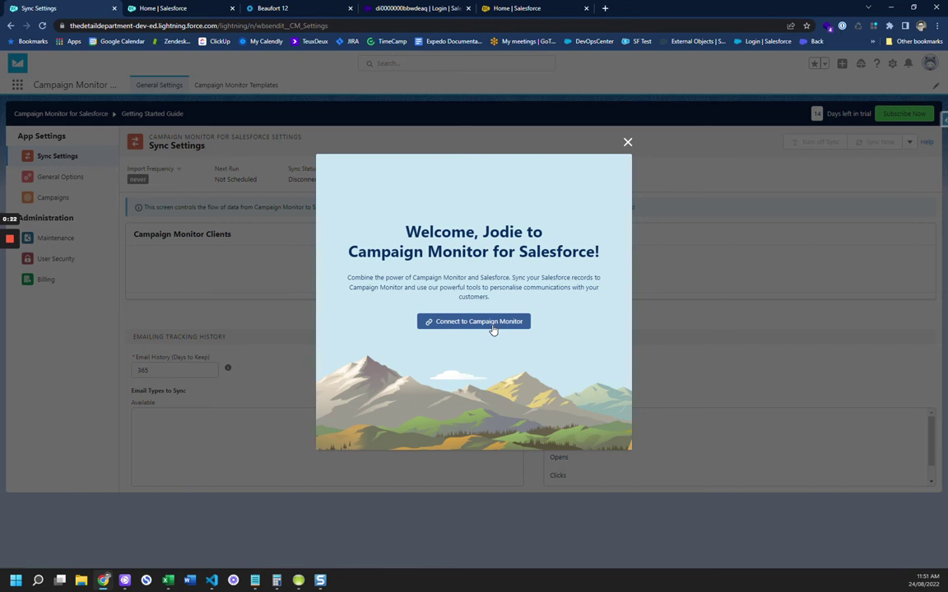
Step: Connect to Campaign Monitor with the saved login and allow Salesforce access to the account
{"action": "left_click", "coordinate": [491, 328]}
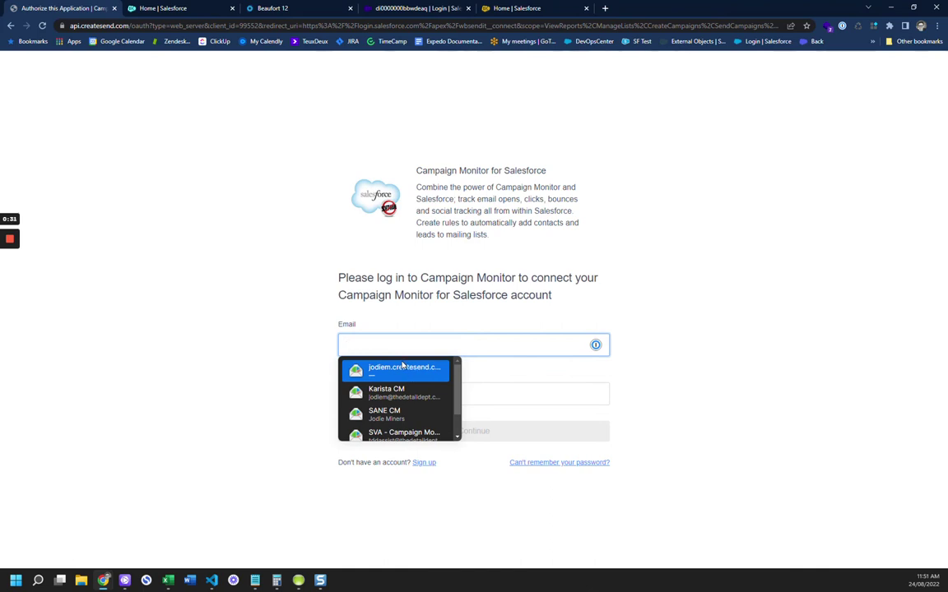
{"action": "left_click", "coordinate": [407, 372]}
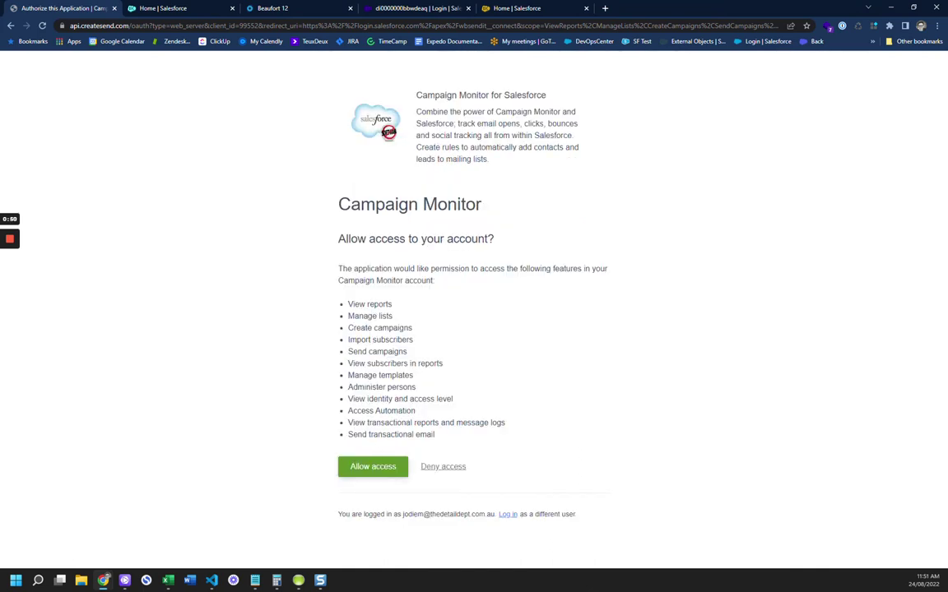
{"action": "left_click", "coordinate": [373, 467]}
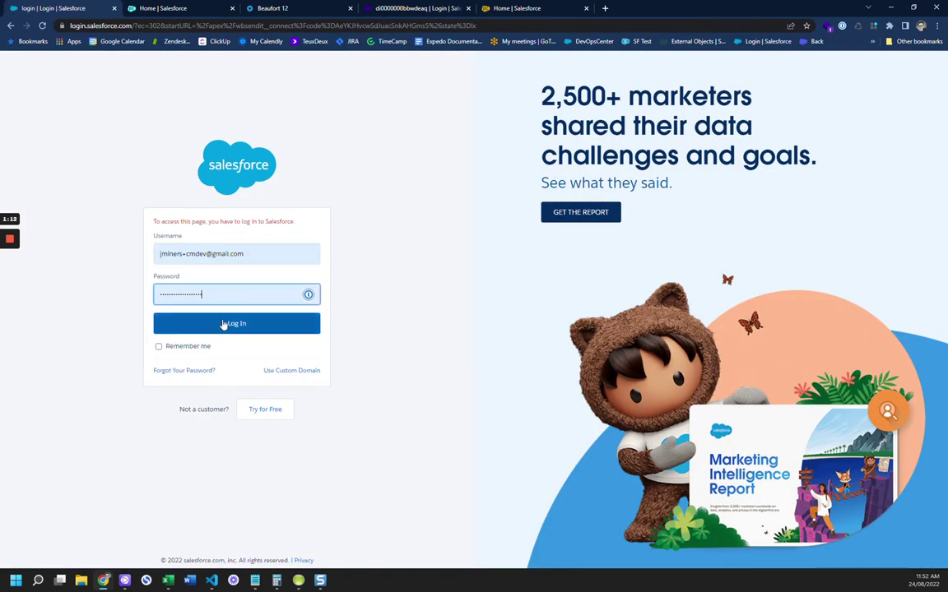
Step: Log in to Salesforce without registering a phone, close the welcome guide, and view General Options
{"action": "left_click", "coordinate": [223, 323]}
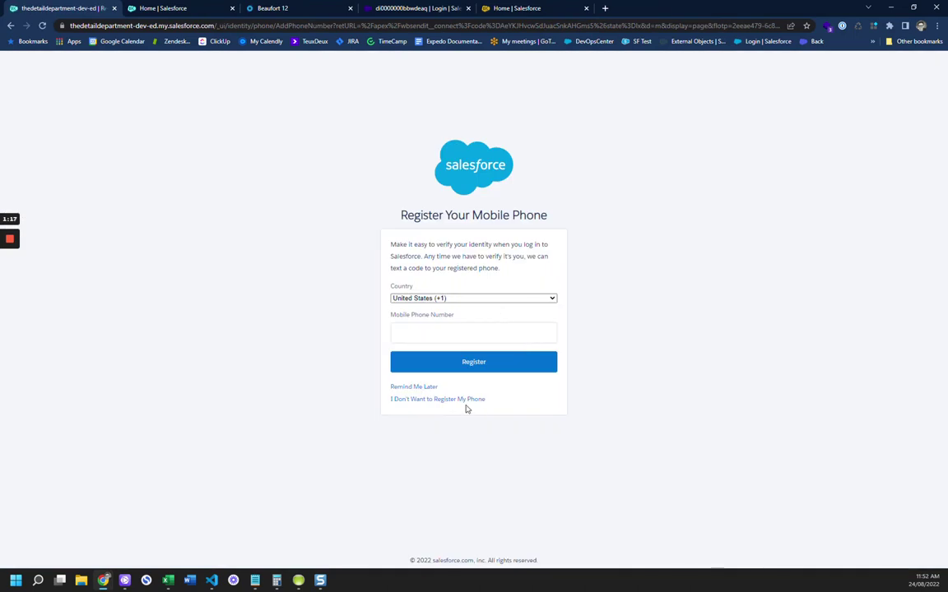
{"action": "left_click", "coordinate": [463, 401]}
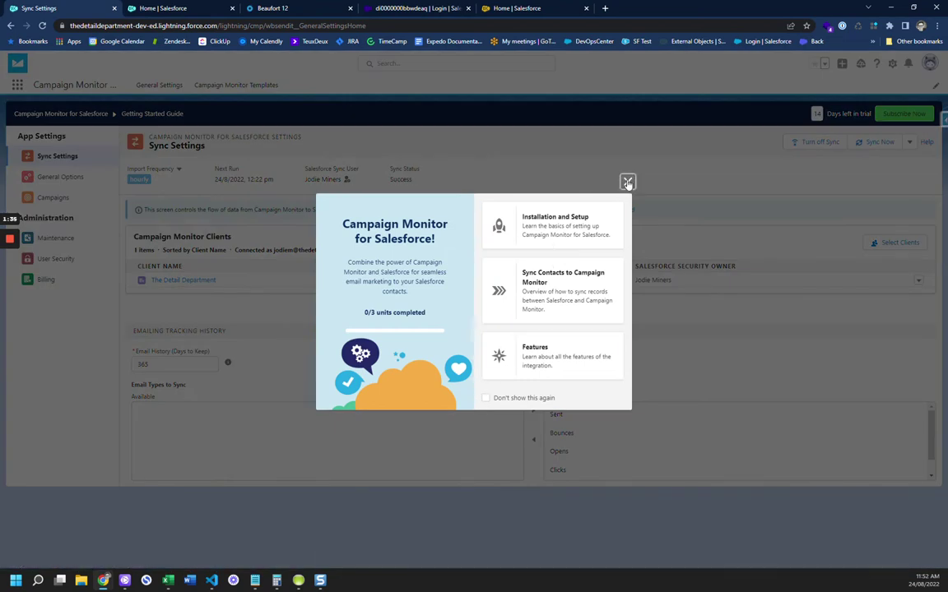
{"action": "left_click", "coordinate": [625, 181]}
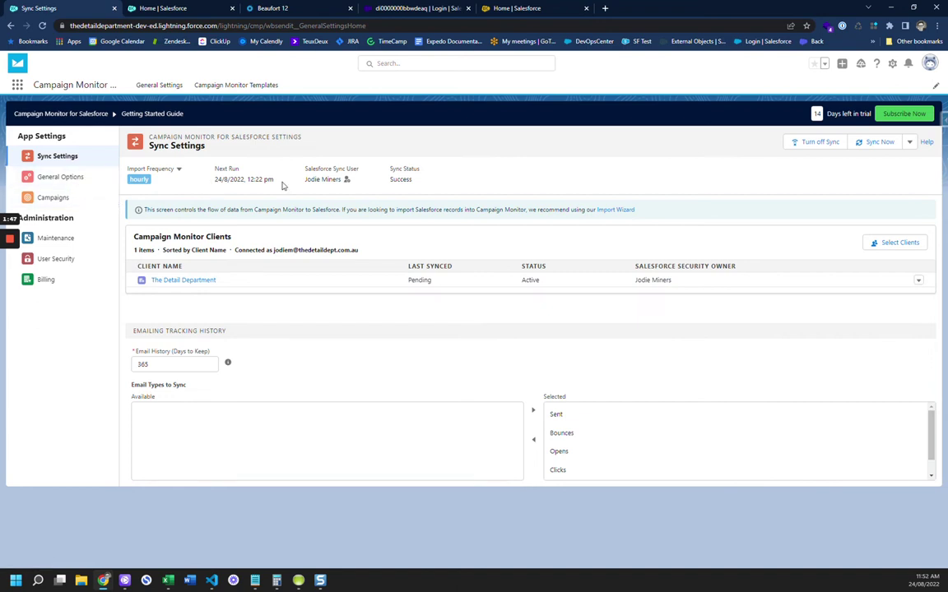
{"action": "left_click", "coordinate": [66, 180]}
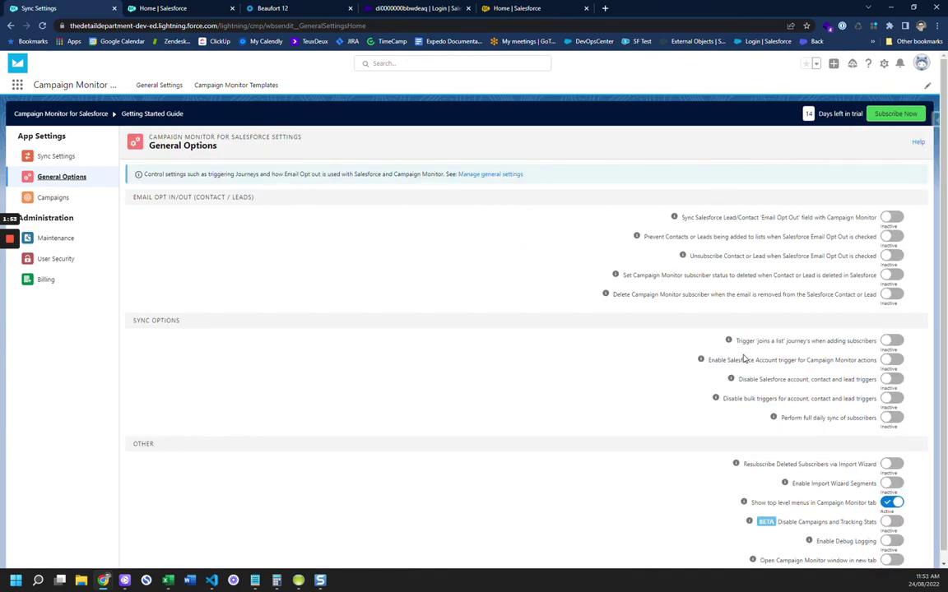
{"action": "scroll", "coordinate": [743, 357], "scroll_direction": "down", "scroll_amount": 1}
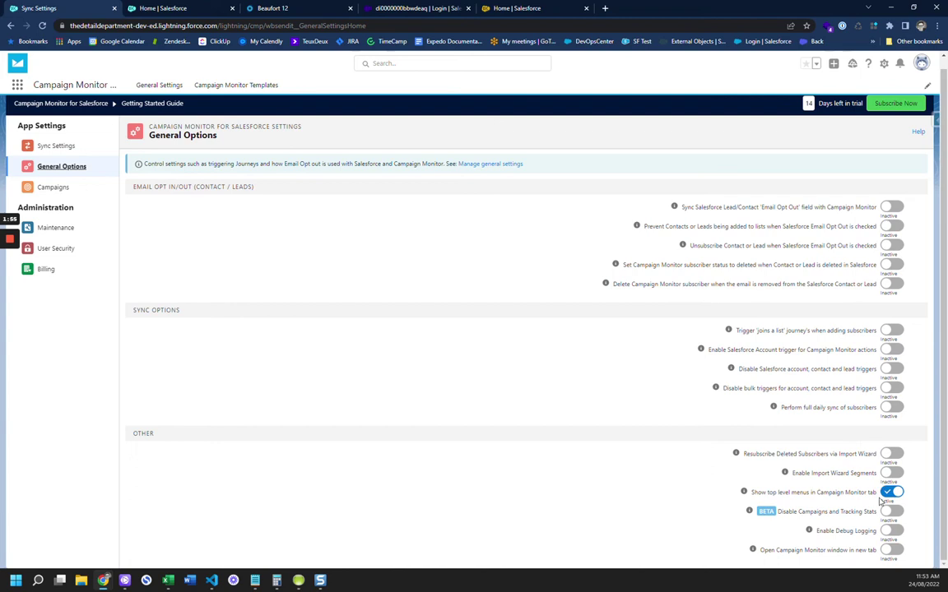
{"action": "scroll", "coordinate": [789, 231], "scroll_direction": "up", "scroll_amount": 1}
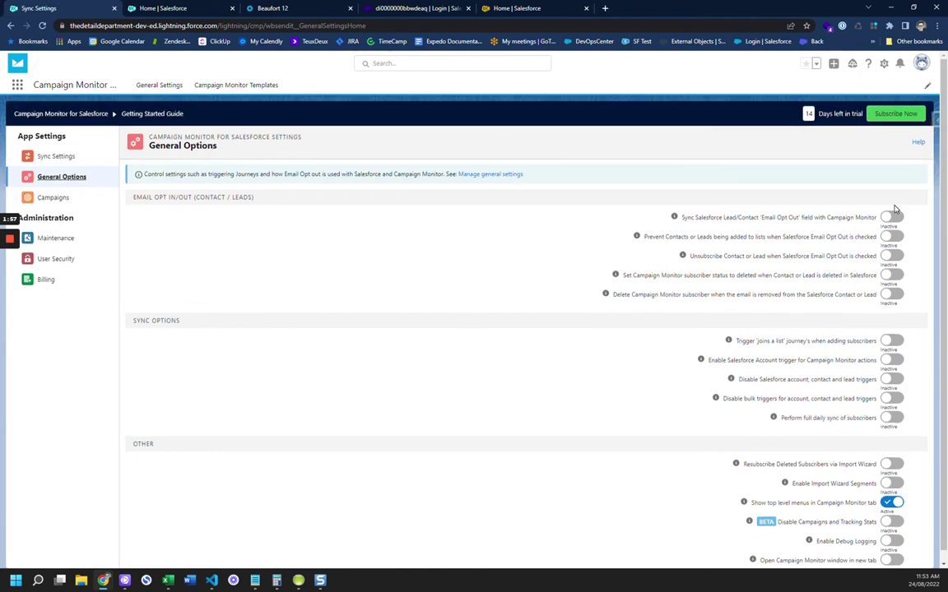
{"action": "scroll", "coordinate": [724, 411], "scroll_direction": "down", "scroll_amount": 1}
{"action": "scroll", "coordinate": [220, 306], "scroll_direction": "up", "scroll_amount": 1}
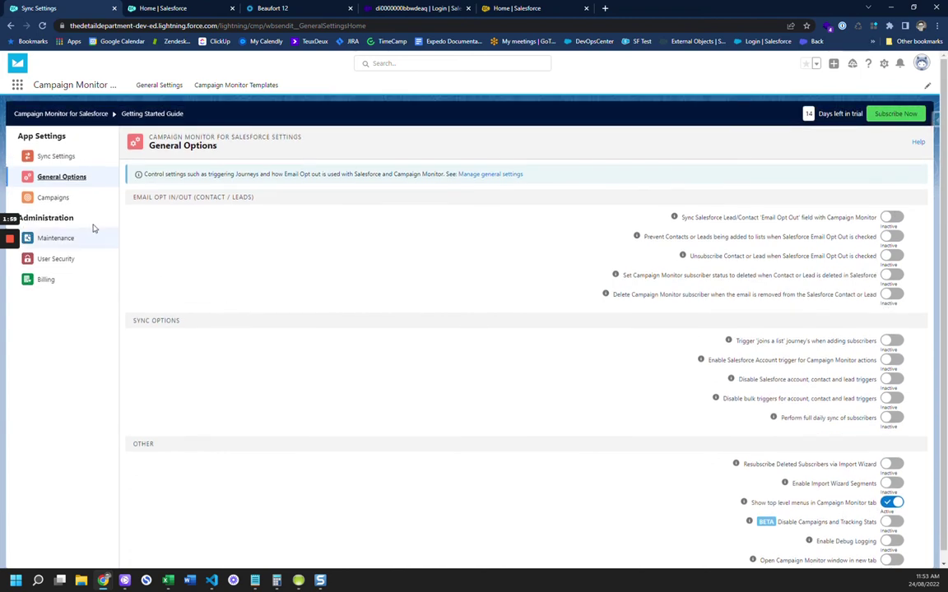
{"action": "left_click", "coordinate": [60, 199]}
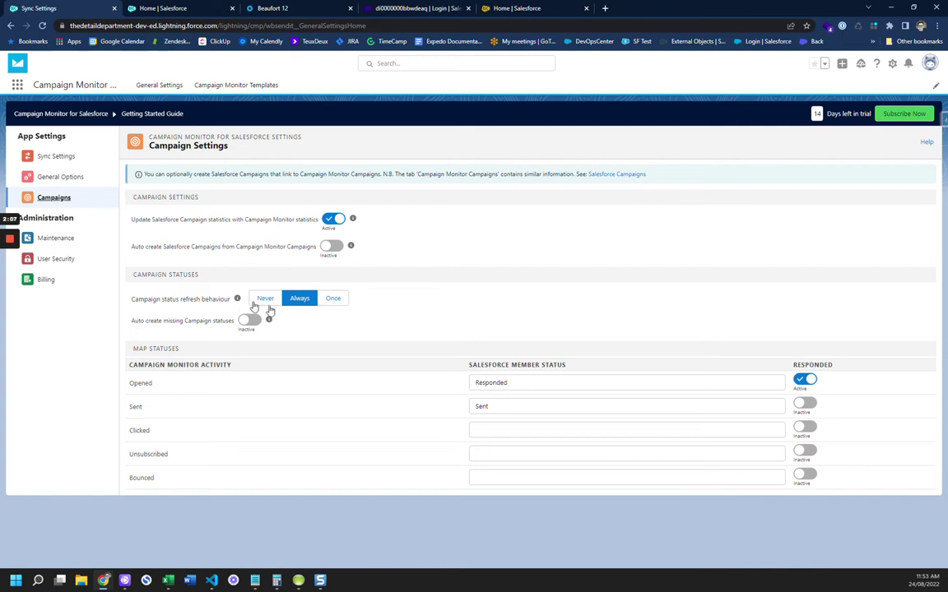
{"action": "left_click", "coordinate": [62, 239]}
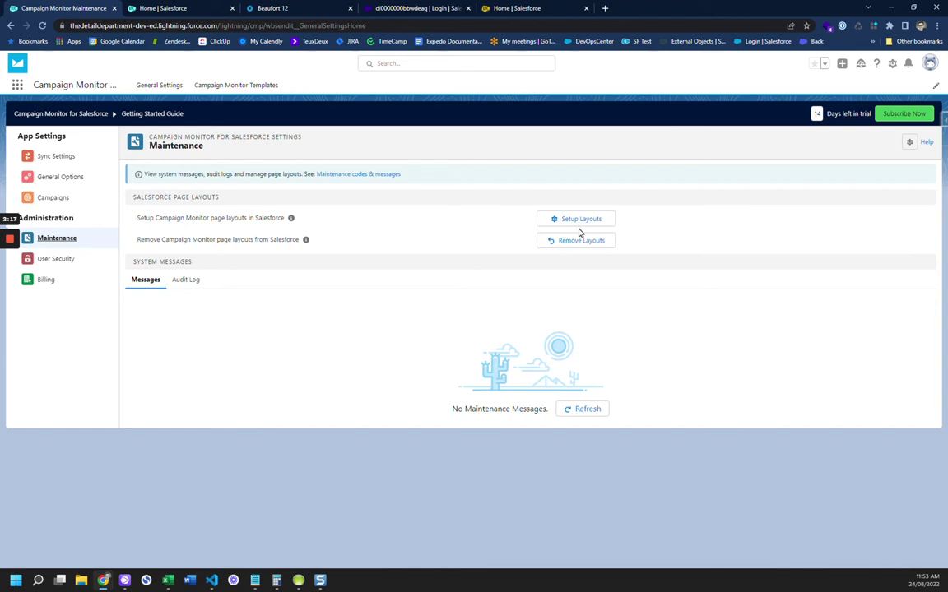
{"action": "left_click", "coordinate": [65, 260]}
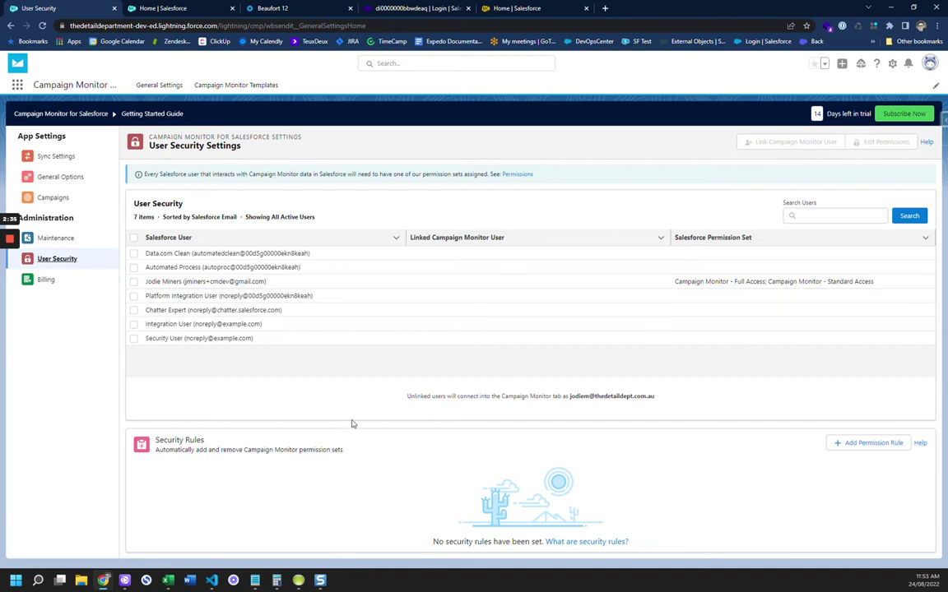
{"action": "left_click", "coordinate": [44, 280]}
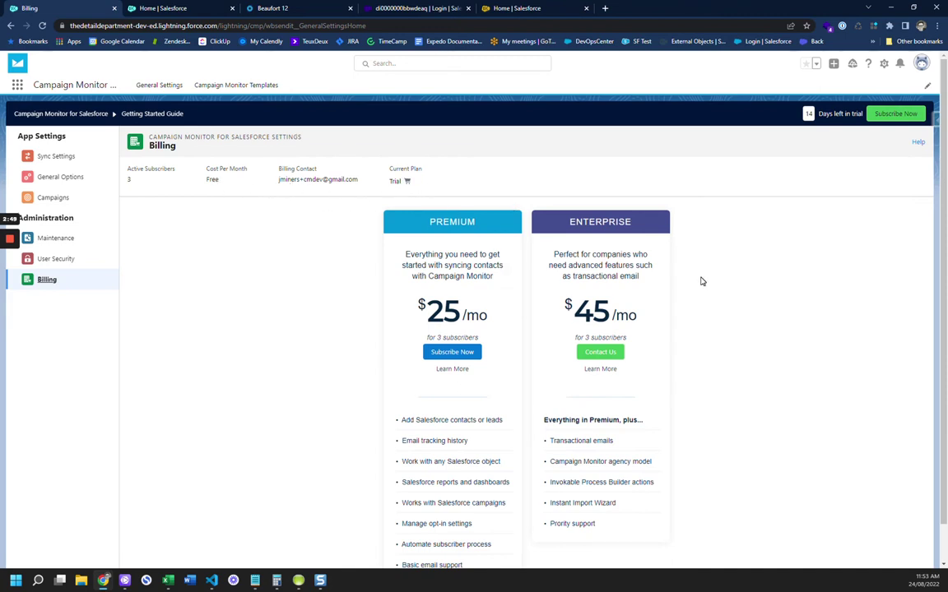
{"action": "left_click", "coordinate": [81, 157]}
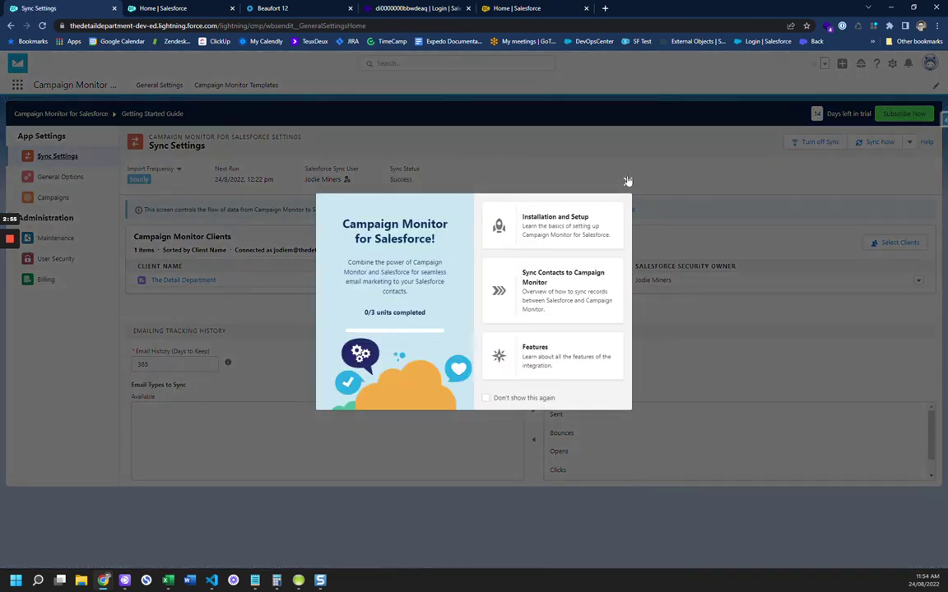
Step: Permanently dismiss the welcome guide and show The Detail Department client's related subscriber lists
{"action": "left_click", "coordinate": [485, 398]}
{"action": "left_click", "coordinate": [626, 182]}
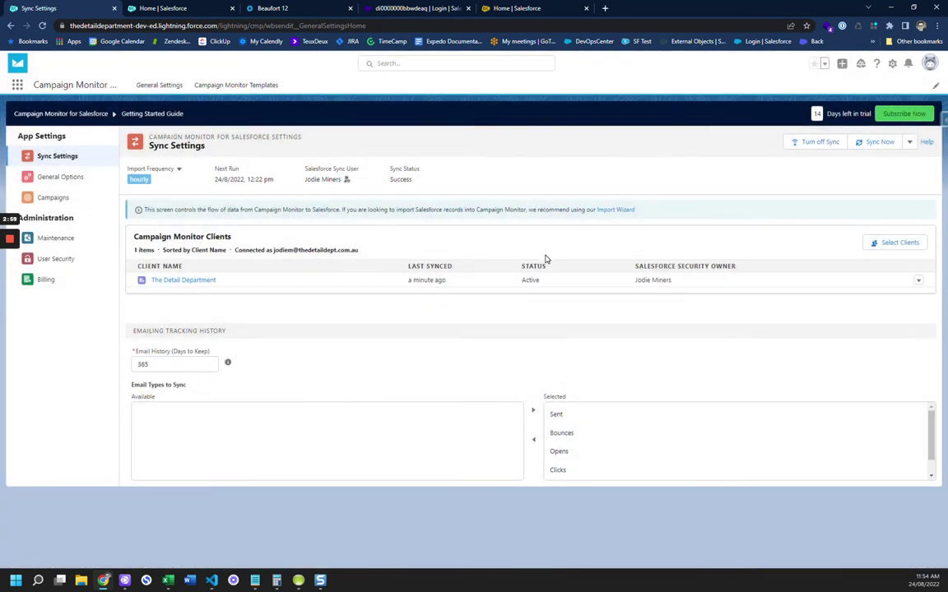
{"action": "left_click", "coordinate": [200, 281]}
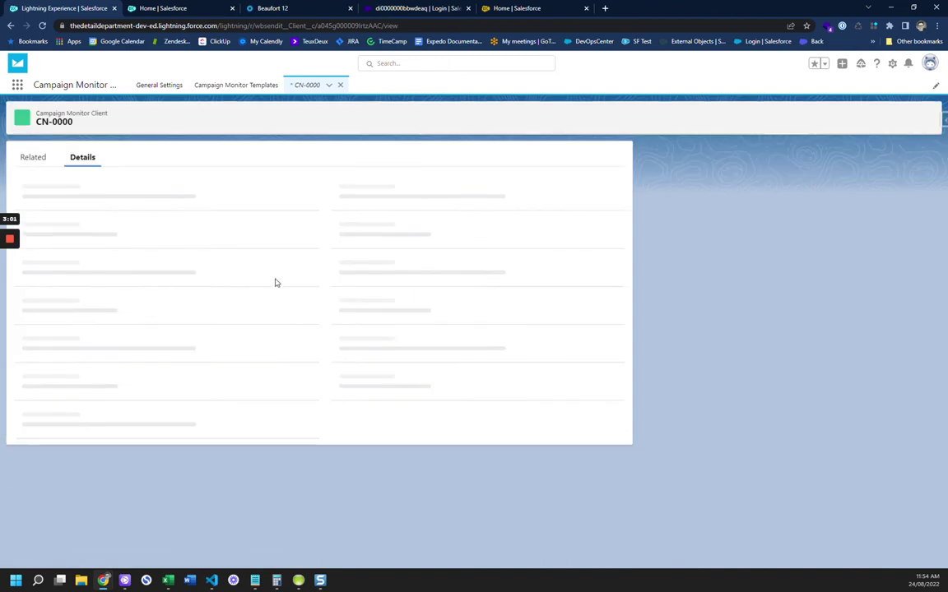
{"action": "left_click", "coordinate": [35, 157]}
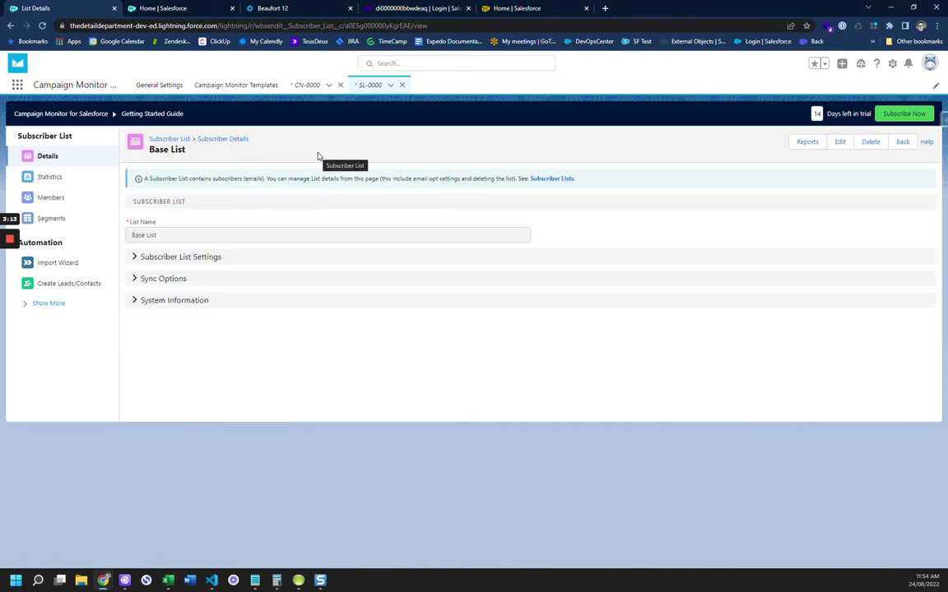
Step: Load the Base List members and open the Salesforce-linked subscriber's Member Detail
{"action": "left_click", "coordinate": [76, 183]}
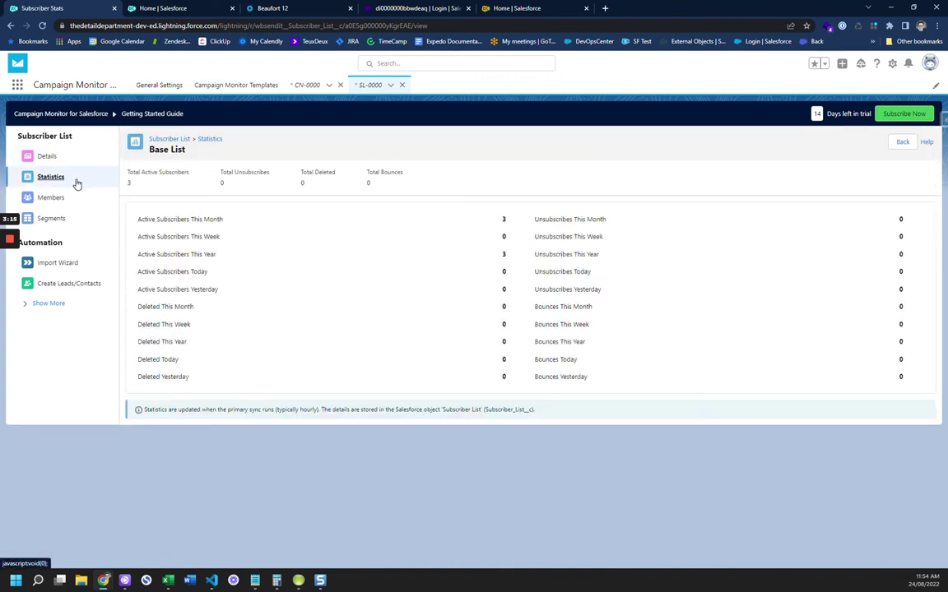
{"action": "left_click", "coordinate": [62, 199]}
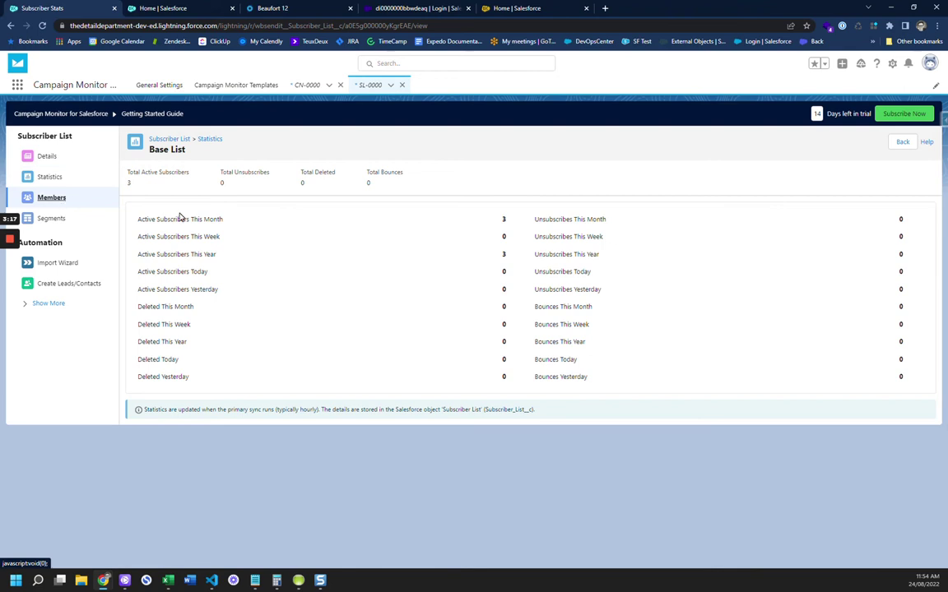
{"action": "left_click", "coordinate": [58, 199]}
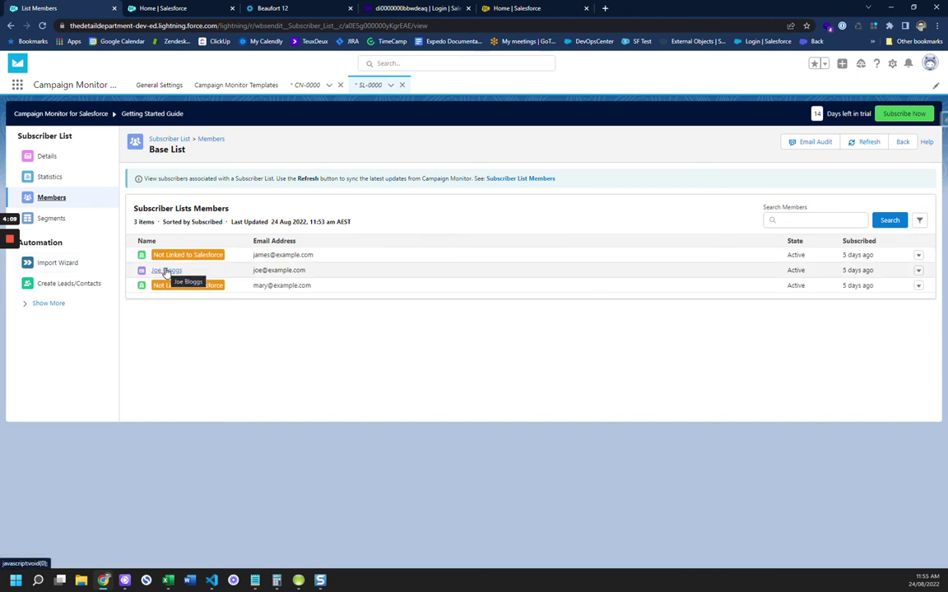
{"action": "left_click", "coordinate": [165, 270]}
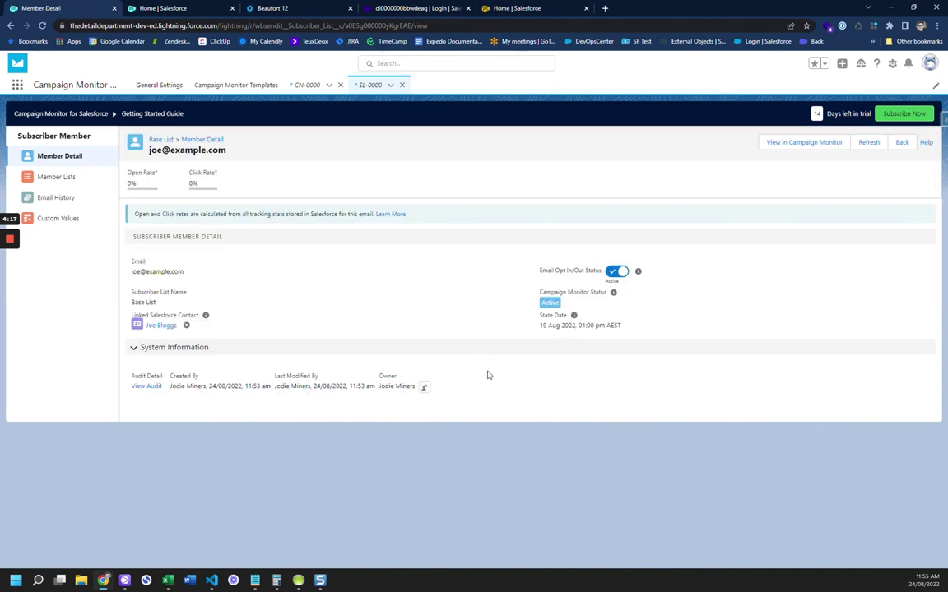
Step: Open the member's Linked Salesforce Contact record in its own tab
{"action": "left_click", "coordinate": [158, 326]}
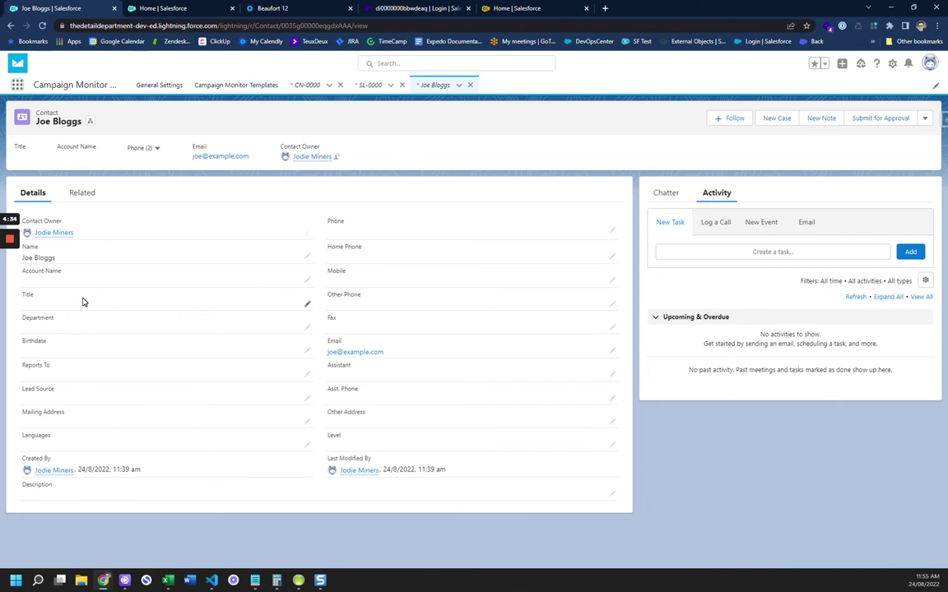
Step: Move the Campaign Monitor app to the front of the App Launcher, open it, and dismiss the pinned list tip
{"action": "left_click", "coordinate": [16, 87]}
{"action": "left_click", "coordinate": [20, 256]}
{"action": "left_click_drag", "start_coordinate": [416, 374], "coordinate": [226, 201]}
{"action": "left_click", "coordinate": [141, 231]}
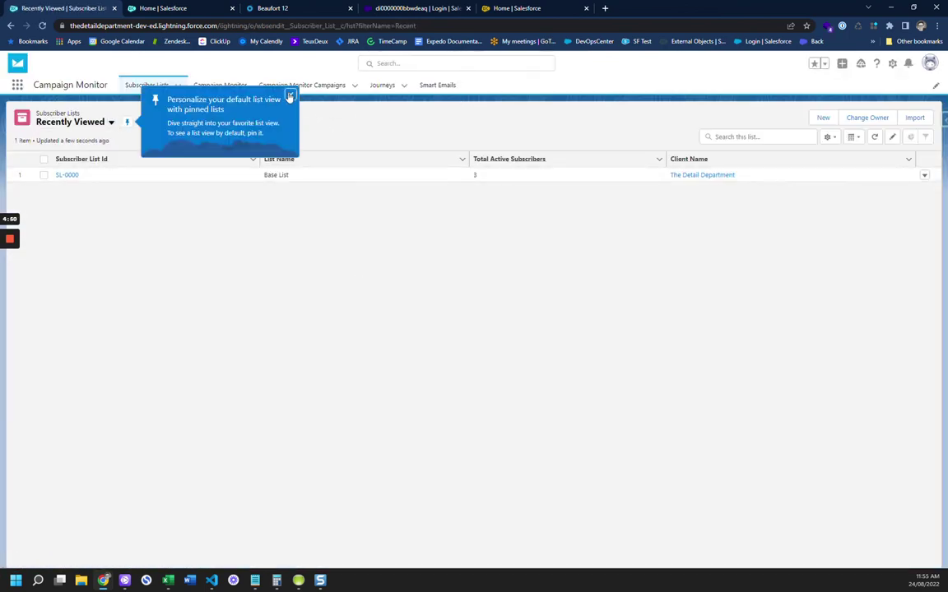
{"action": "left_click", "coordinate": [289, 97]}
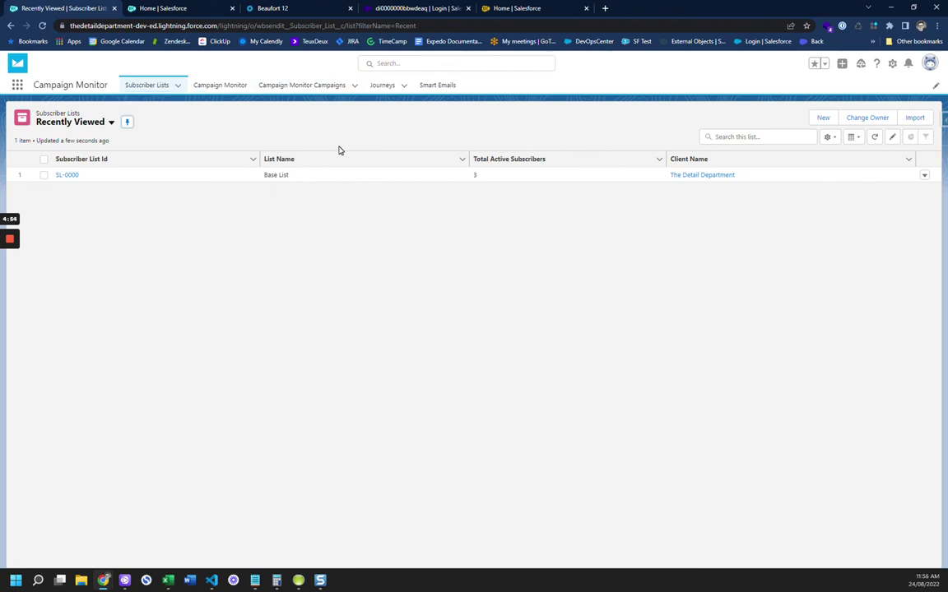
Step: In the embedded Campaign Monitor, open Lists & subscribers, then Base List's linked subscriber
{"action": "left_click", "coordinate": [235, 87]}
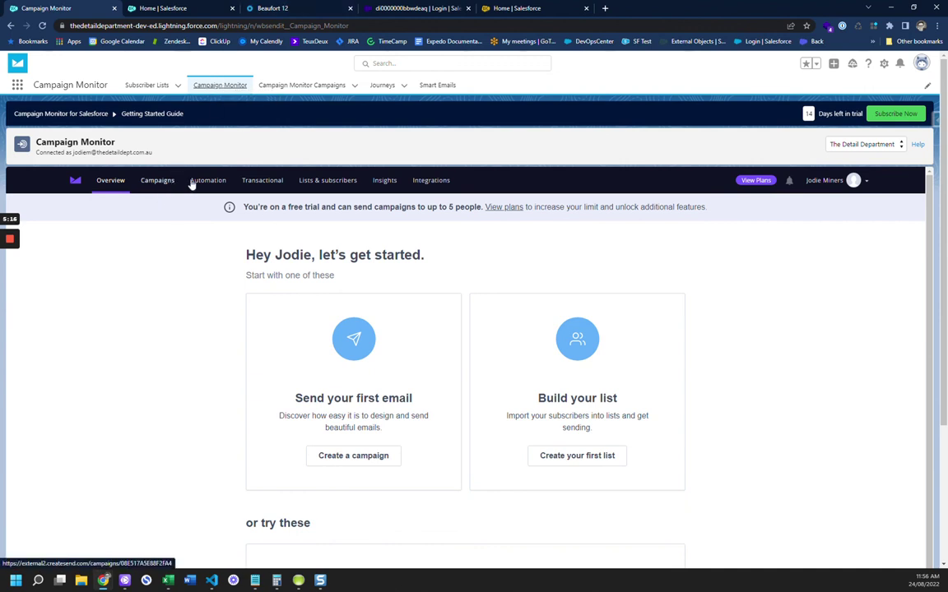
{"action": "left_click", "coordinate": [327, 182]}
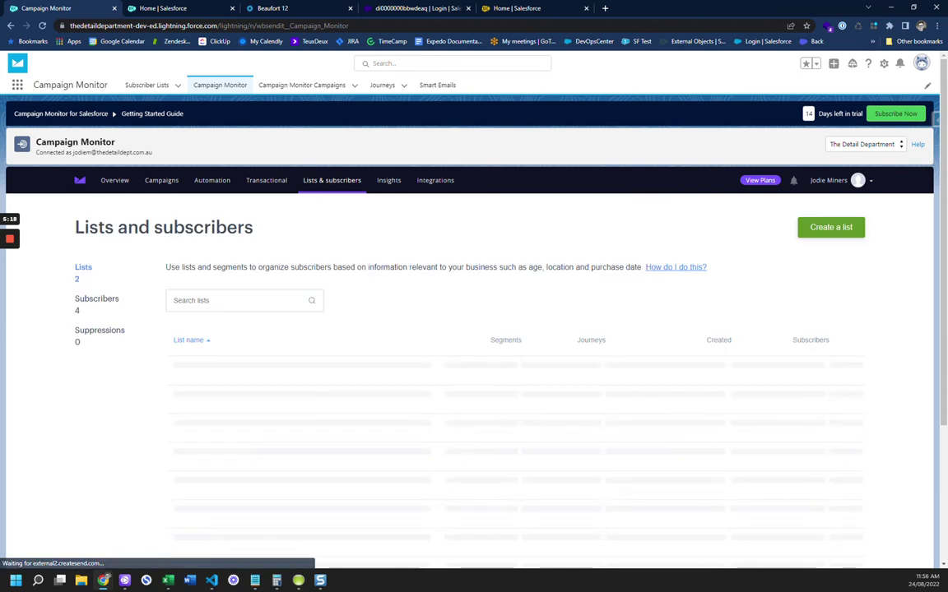
{"action": "left_click", "coordinate": [187, 374]}
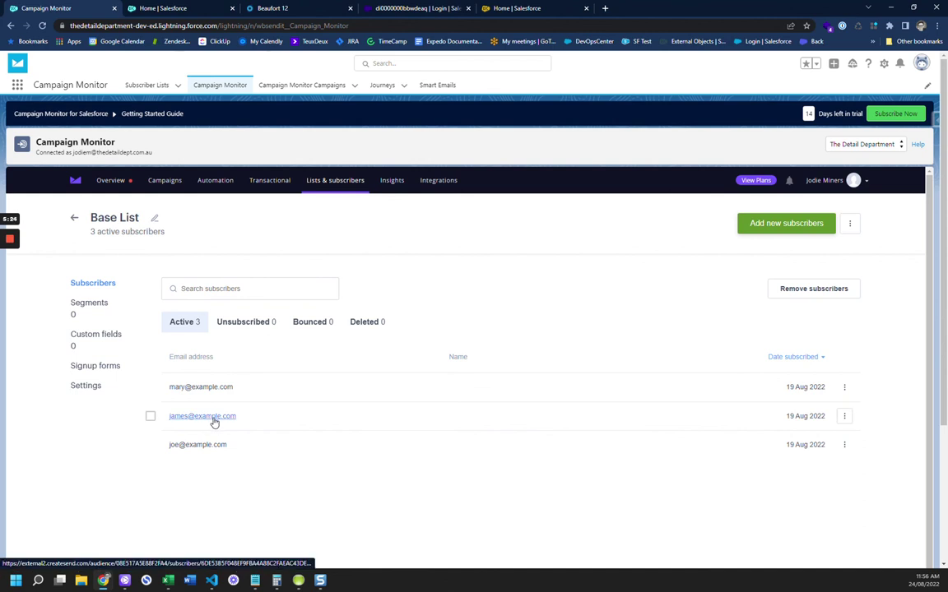
{"action": "left_click", "coordinate": [208, 445]}
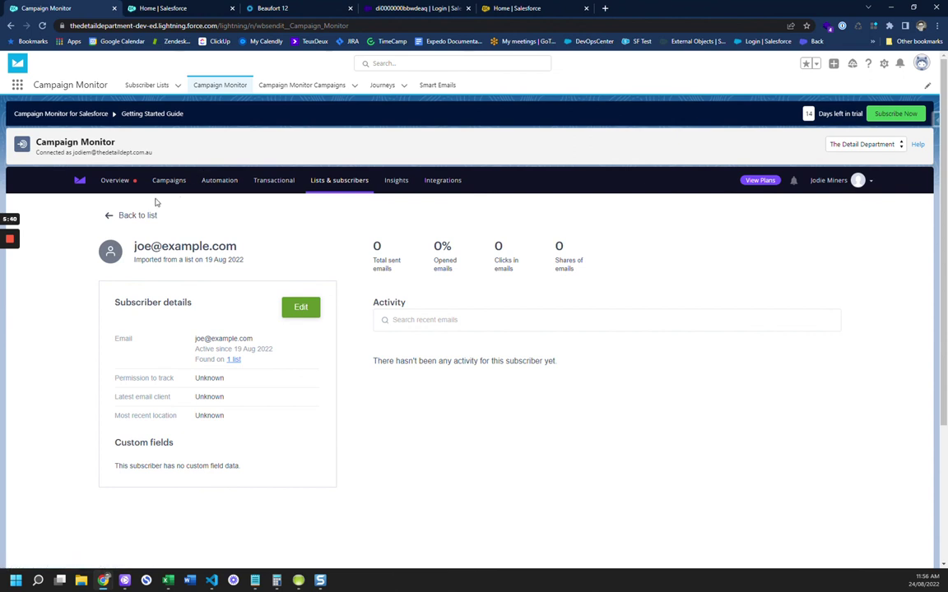
Step: Reopen the linked contact via Subscriber Lists, SL-0000 Members and the linked member's details
{"action": "left_click", "coordinate": [155, 86]}
{"action": "left_click", "coordinate": [70, 175]}
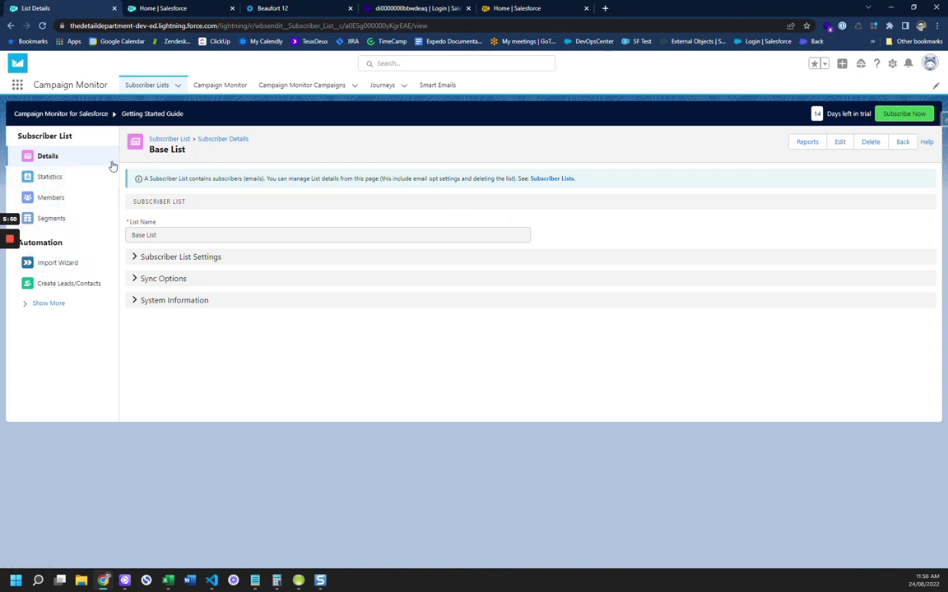
{"action": "left_click", "coordinate": [62, 197]}
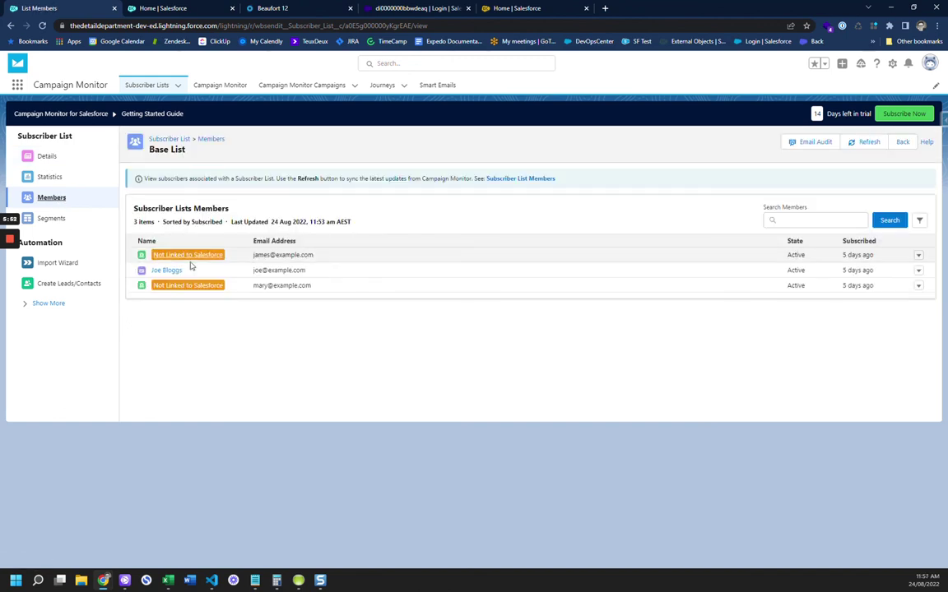
{"action": "left_click", "coordinate": [168, 269]}
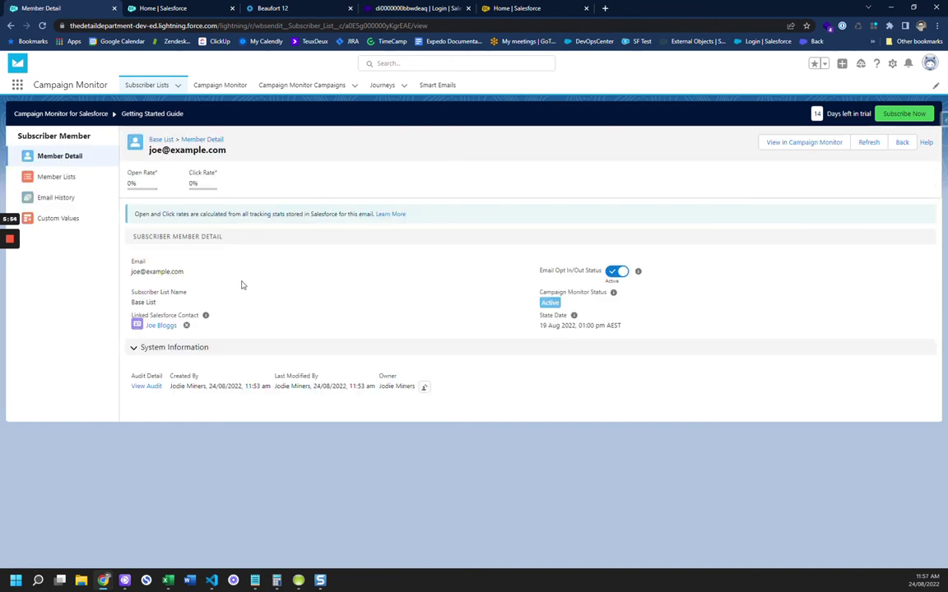
{"action": "left_click", "coordinate": [162, 326]}
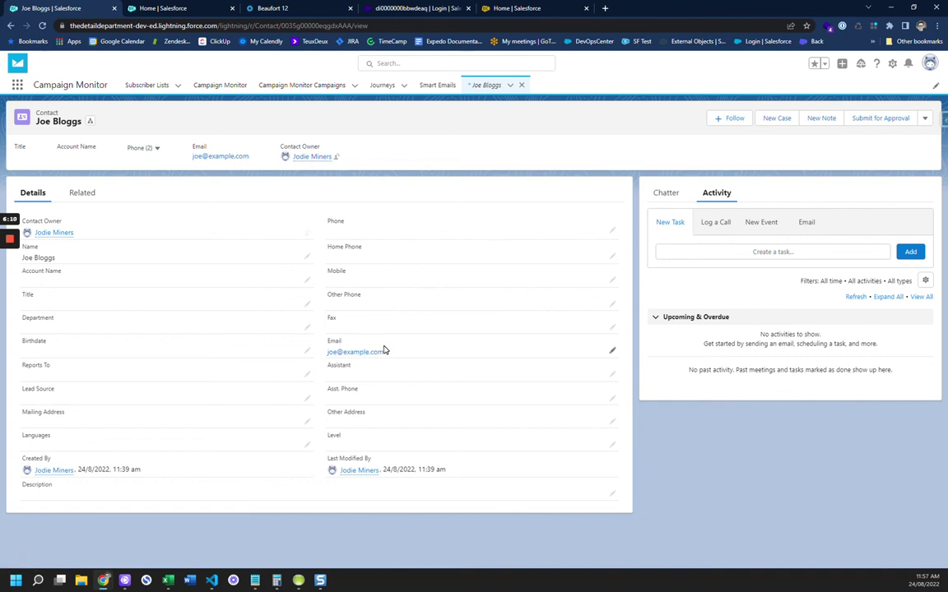
{"action": "mouse_move", "coordinate": [9, 240]}
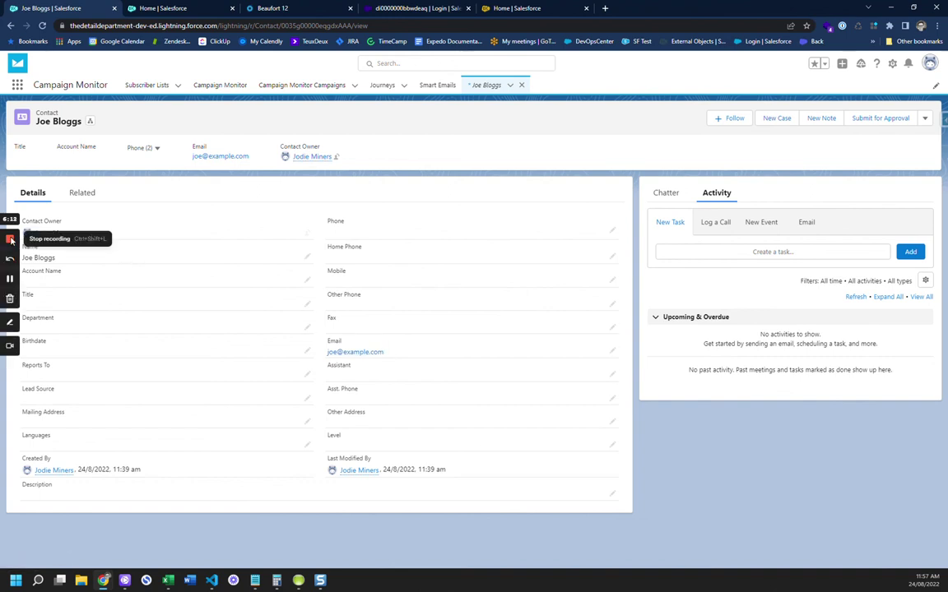